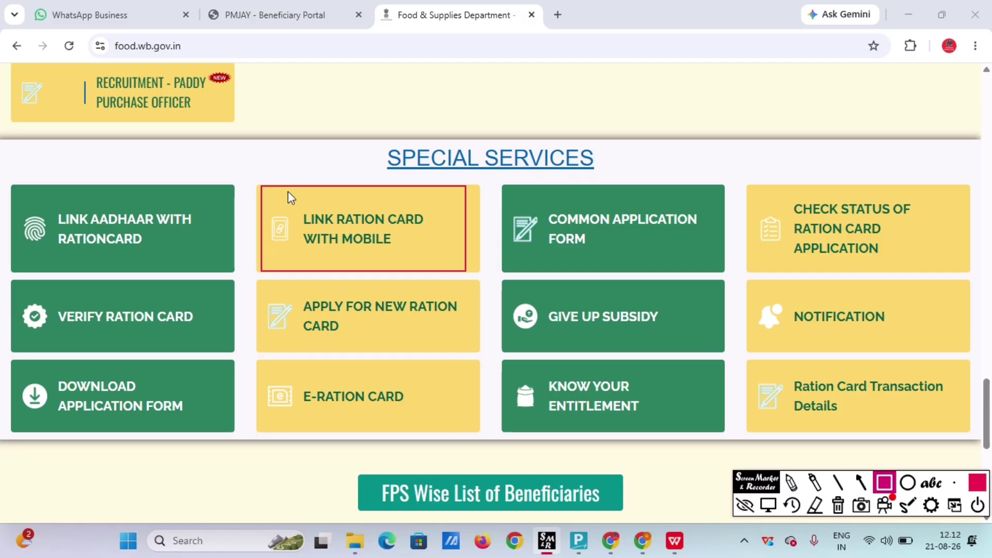
Highlight and open the 'Link Ration Card with Mobile' service tile in a new tab.
mouse_move(267, 182)
left_mouse_down()
mouse_move(436, 271)
mouse_move(450, 266)
left_mouse_up()
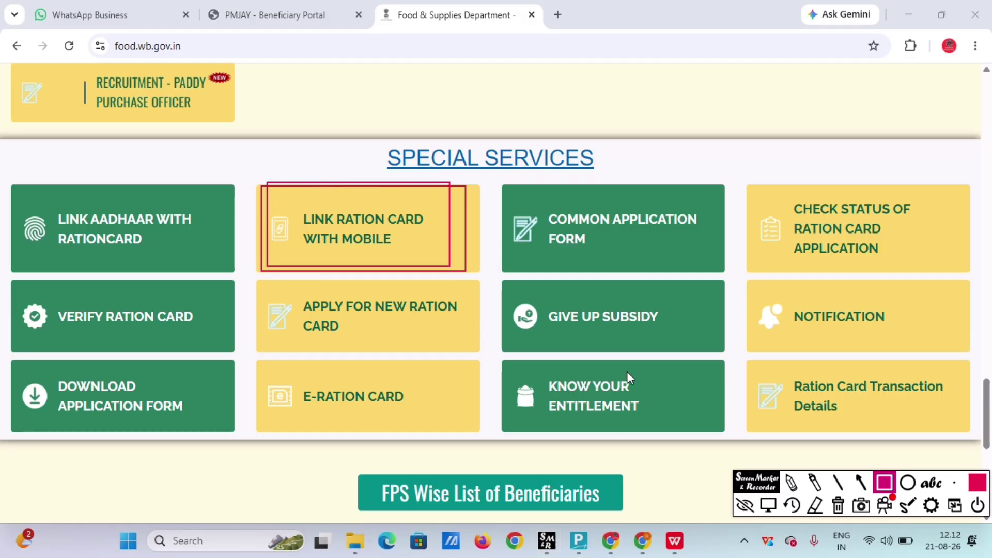
left_click(768, 505)
left_click(375, 241)
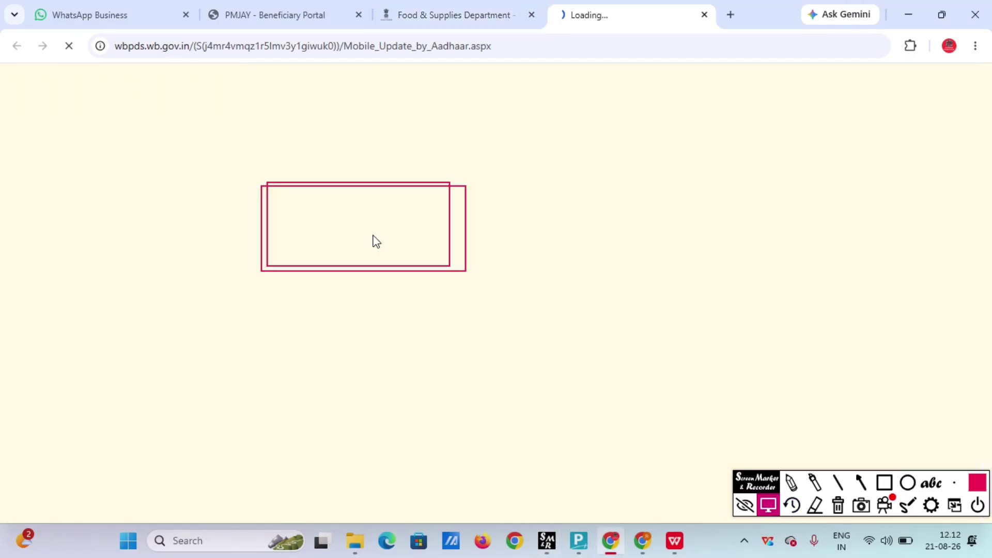
left_click(838, 506)
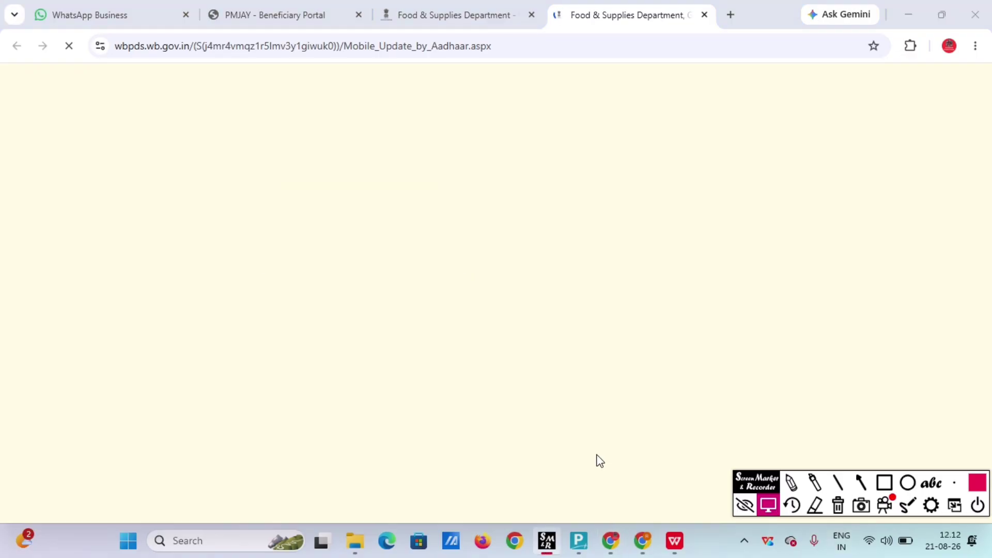
Outline the ration card number, CAPTCHA and search areas, and scribble over the card number.
left_click(884, 483)
mouse_move(66, 291)
left_mouse_down()
mouse_move(190, 327)
mouse_move(237, 329)
left_mouse_up()
mouse_move(356, 344)
left_mouse_down()
mouse_move(411, 370)
mouse_move(495, 380)
left_mouse_up()
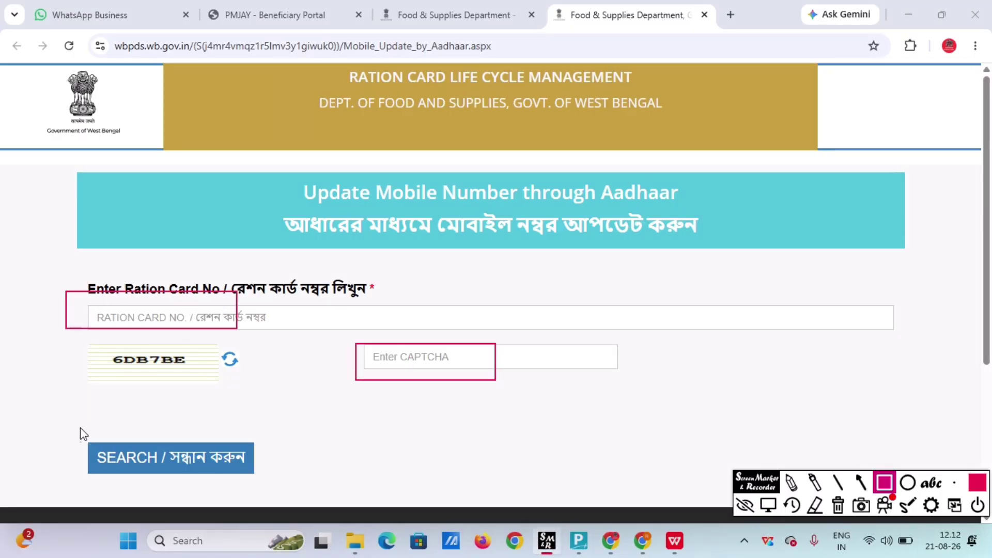
mouse_move(81, 432)
left_mouse_down()
mouse_move(222, 499)
mouse_move(288, 497)
left_mouse_up()
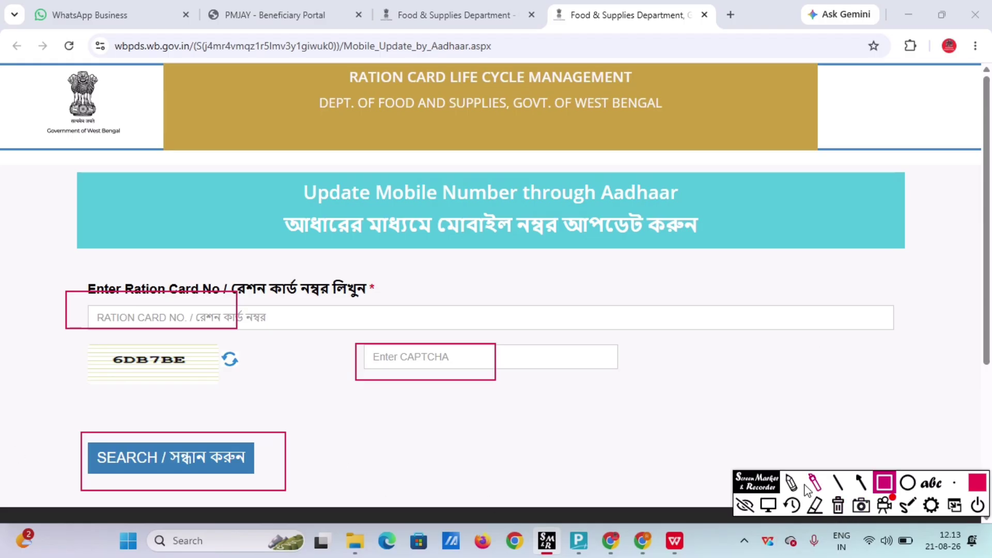
left_click(791, 483)
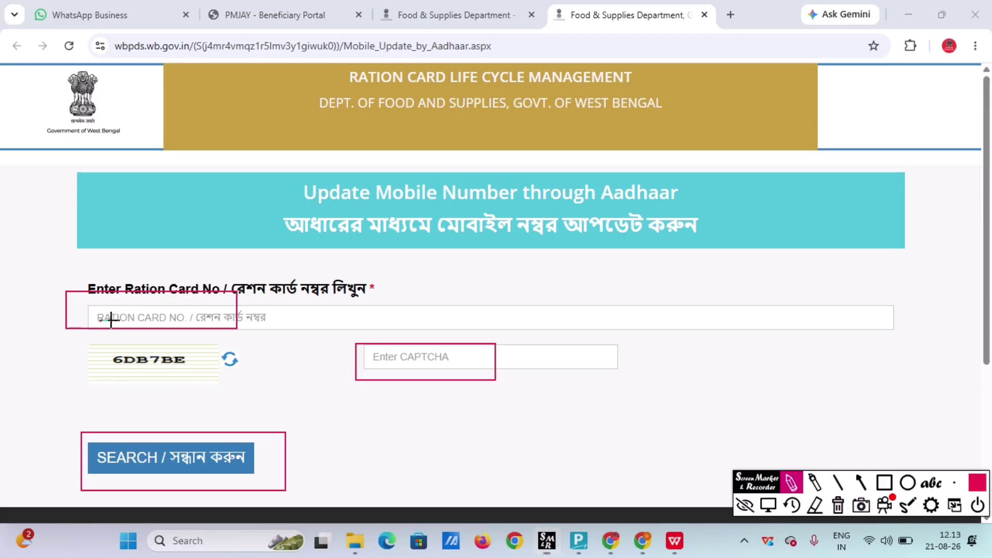
mouse_move(111, 320)
left_mouse_down()
mouse_move(187, 320)
mouse_move(103, 316)
mouse_move(144, 317)
left_mouse_up()
left_click(766, 508)
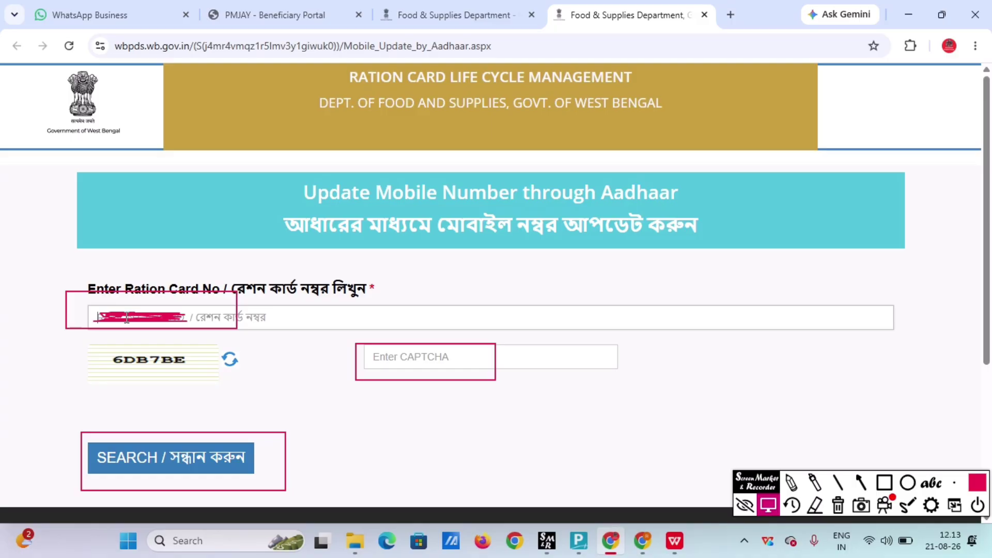
Enter the ration card number and the CAPTCHA code 6DB7BE.
type("000000000")
left_click(426, 350)
type("6DB")
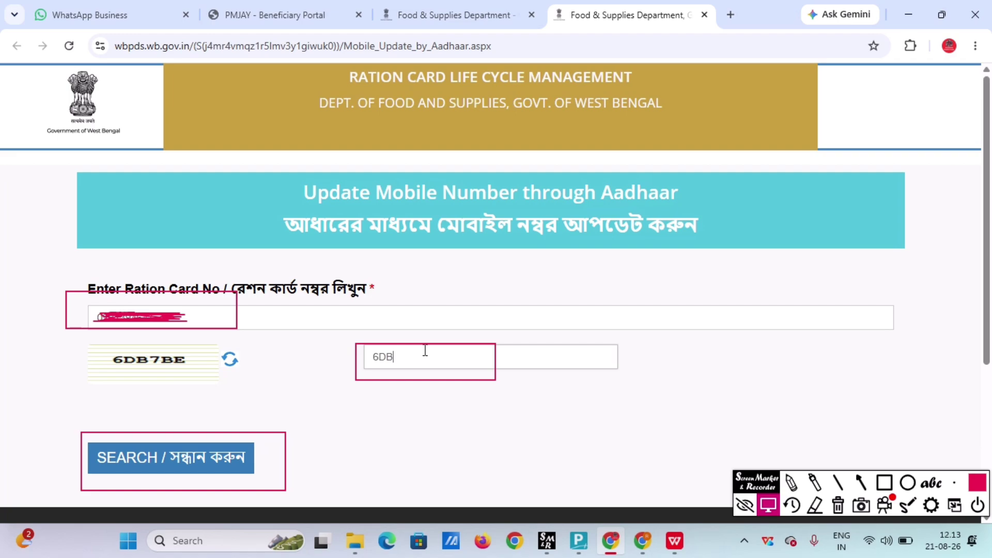
type("7BE")
Search the ration card and scroll to its member details table.
left_click(201, 472)
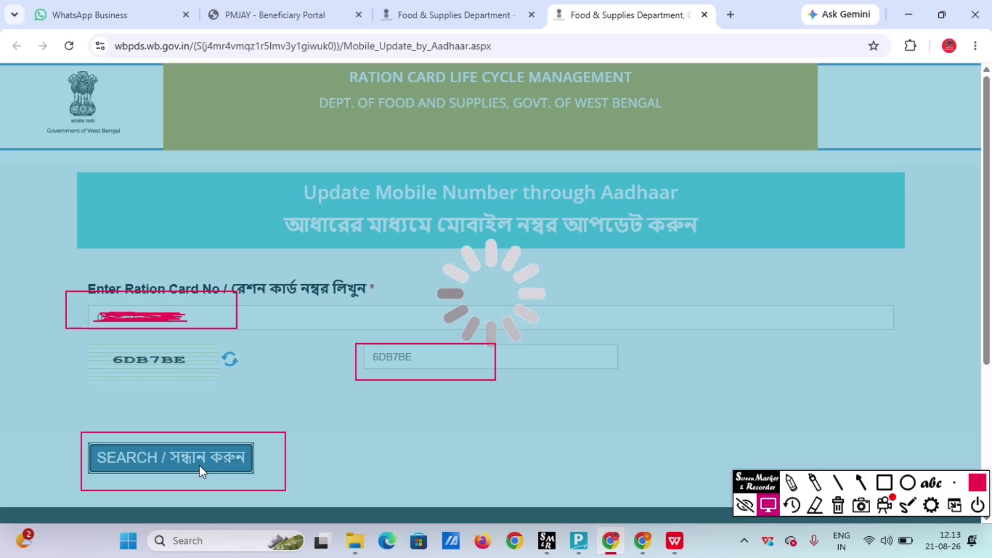
scroll(494, 440, "down", 2)
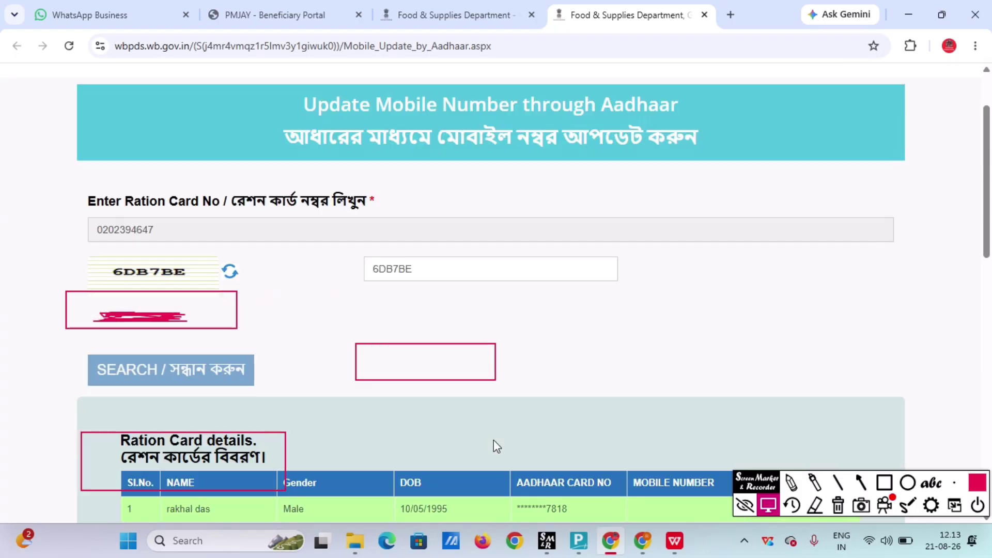
scroll(488, 437, "down", 8)
scroll(483, 434, "up", 3)
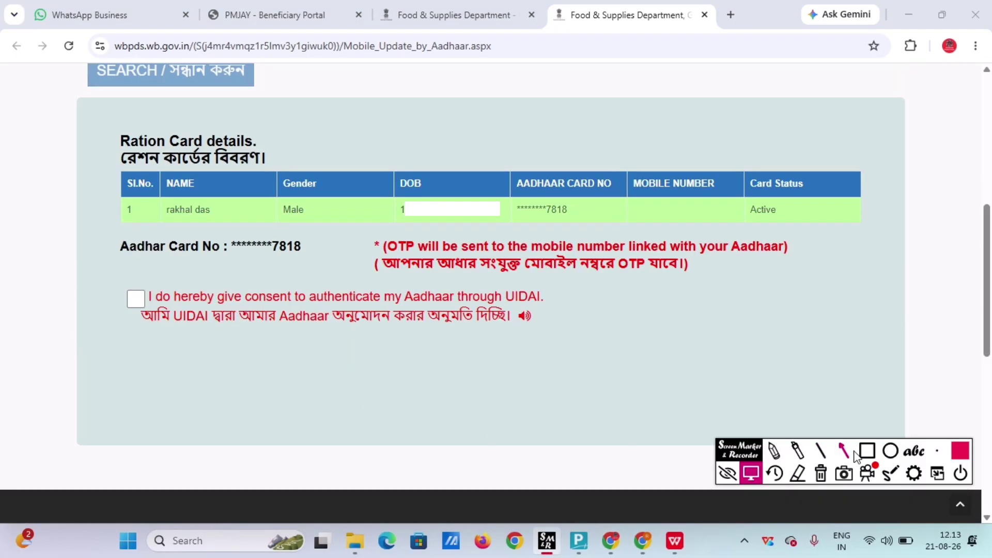
Outline the NAME, Gender, DOB, AADHAAR CARD NO and Card Status columns.
left_click(866, 451)
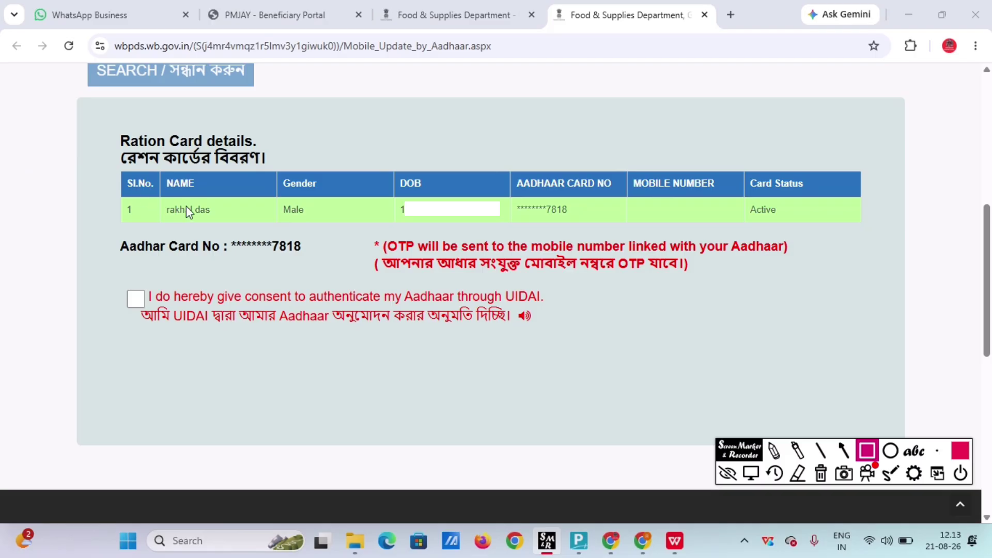
left_click_drag(110, 172, 239, 231)
left_click_drag(263, 174, 360, 239)
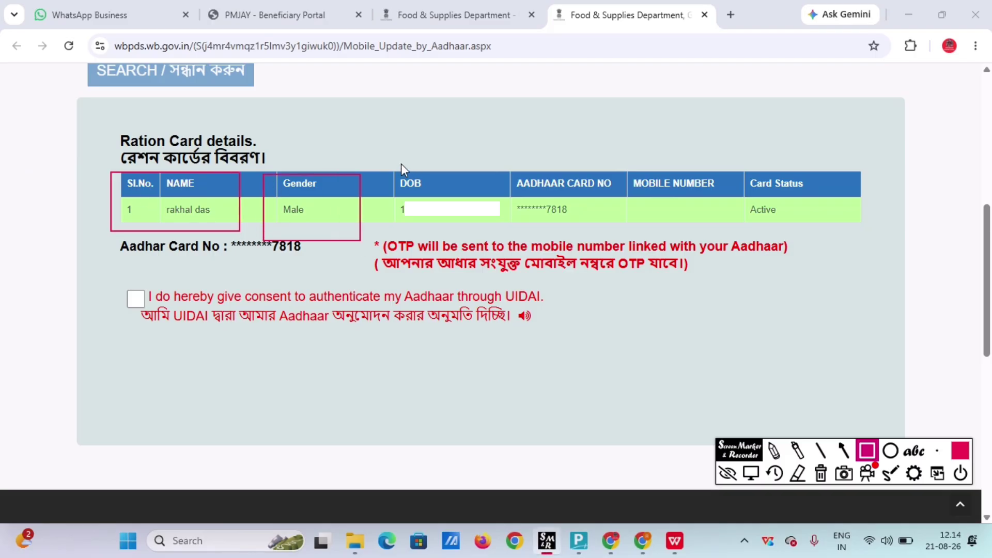
mouse_move(380, 169)
left_mouse_down()
mouse_move(424, 225)
mouse_move(495, 233)
left_mouse_up()
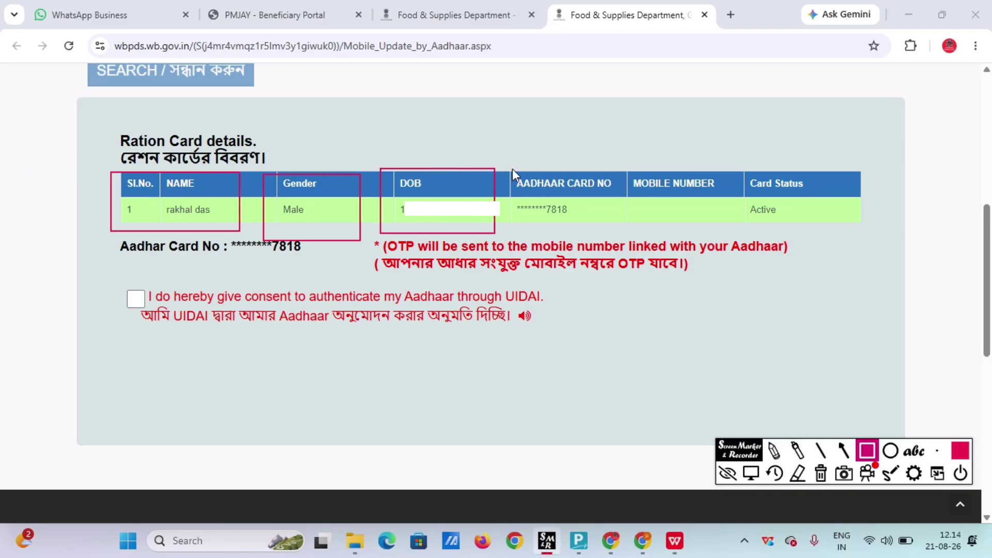
mouse_move(512, 168)
left_mouse_down()
mouse_move(514, 200)
mouse_move(629, 224)
left_mouse_up()
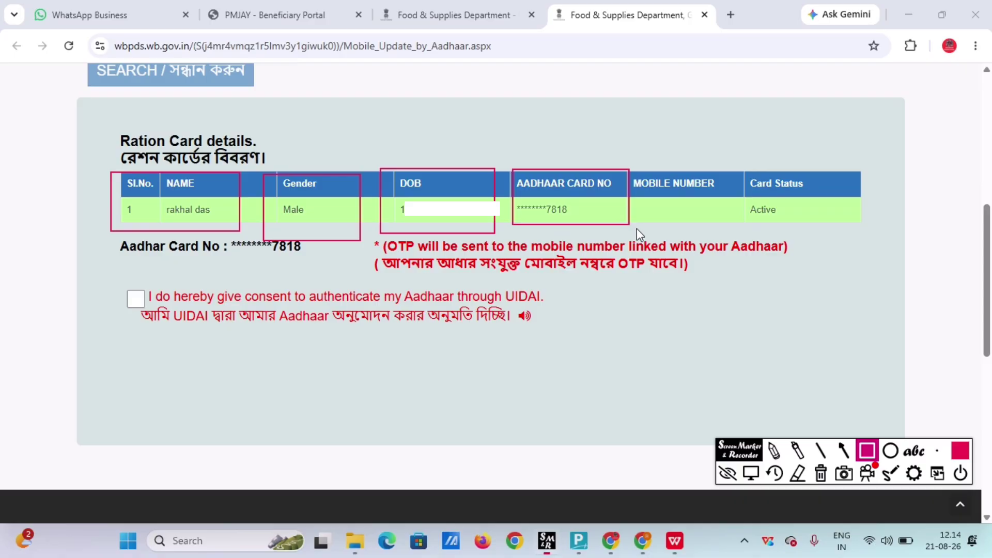
mouse_move(738, 169)
left_mouse_down()
mouse_move(831, 237)
mouse_move(876, 222)
left_mouse_up()
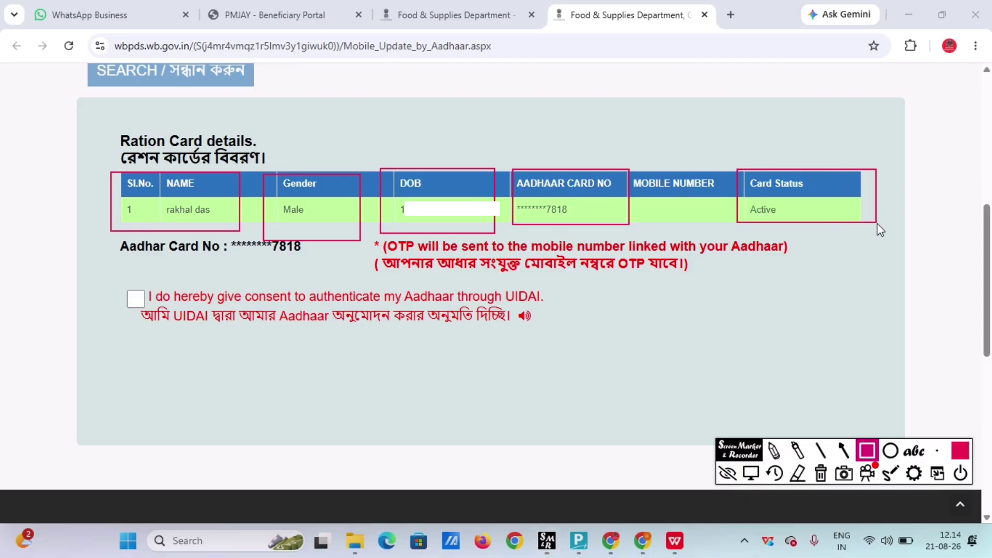
Outline the Aadhaar authentication consent statement for viewers.
left_click(774, 451)
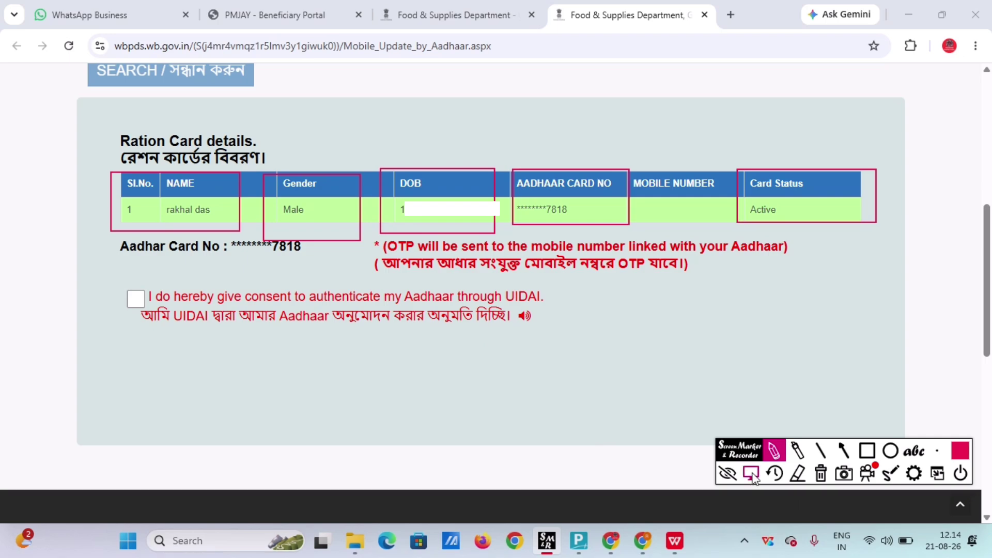
left_click(752, 473)
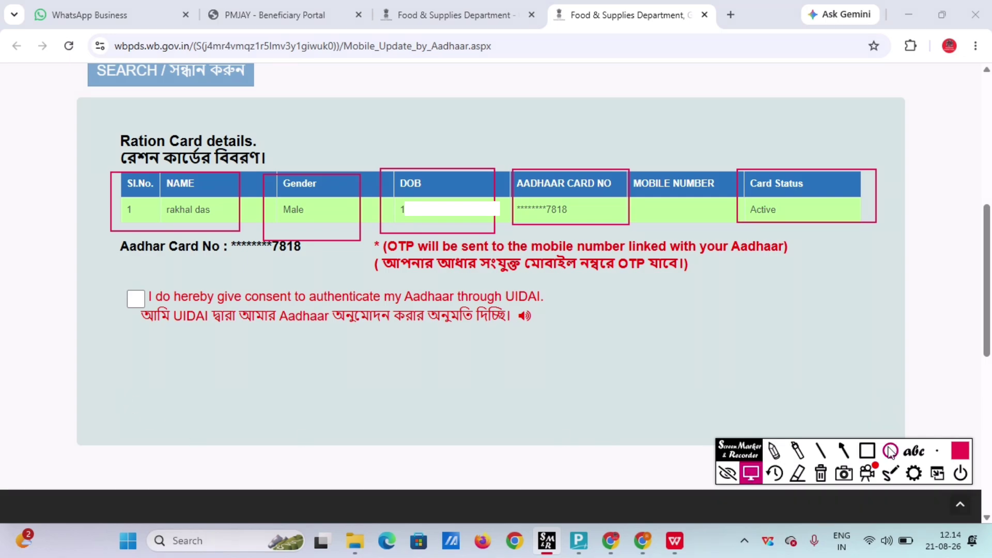
left_click(867, 451)
left_click_drag(71, 253, 171, 343)
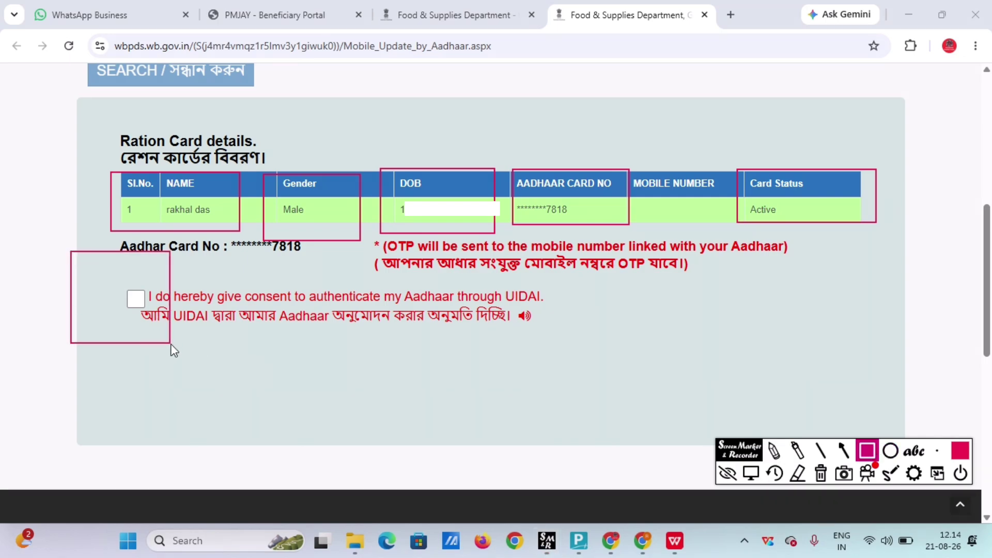
left_click(752, 473)
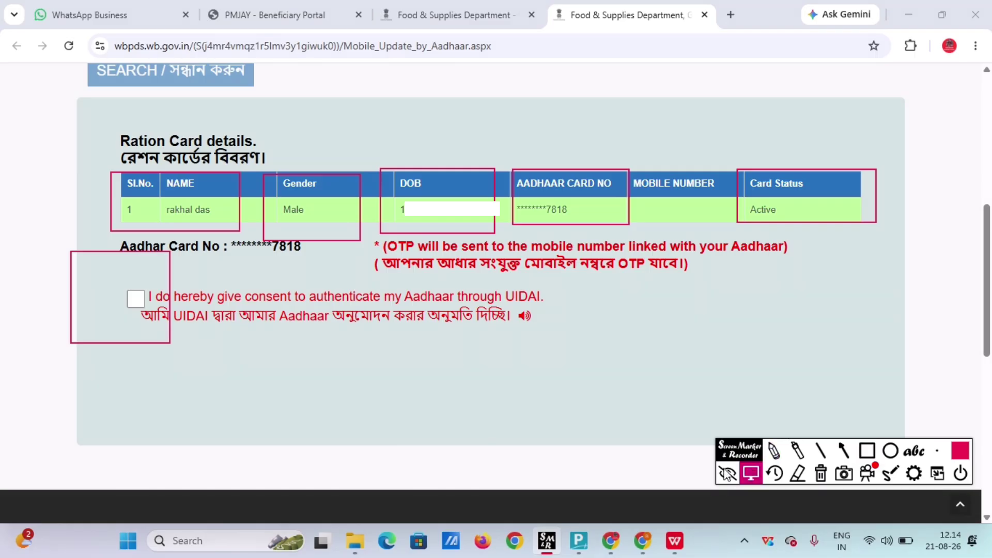
Tick the UIDAI consent checkbox and outline the revealed SEND OTP action.
left_click(138, 299)
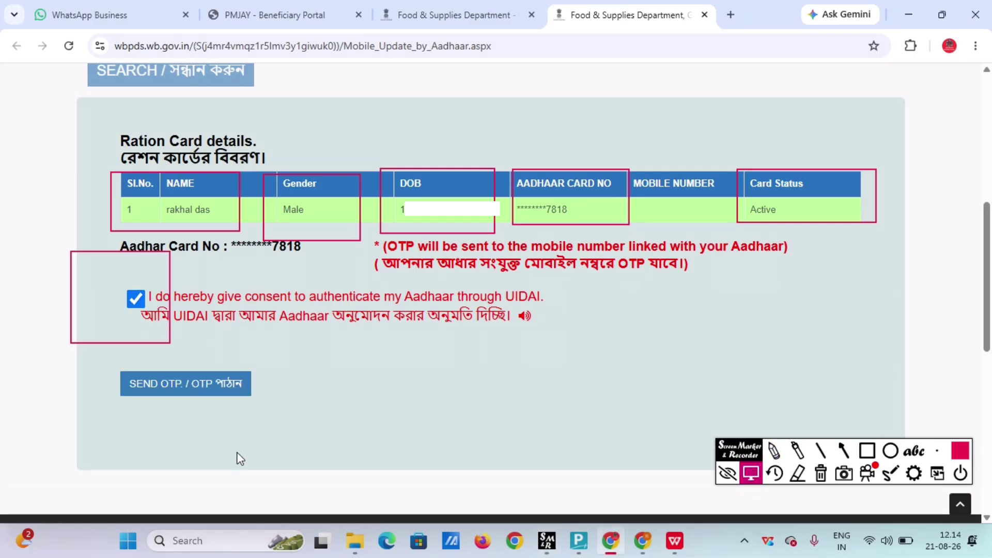
left_click(868, 452)
mouse_move(103, 341)
left_mouse_down()
mouse_move(109, 364)
mouse_move(288, 423)
left_mouse_up()
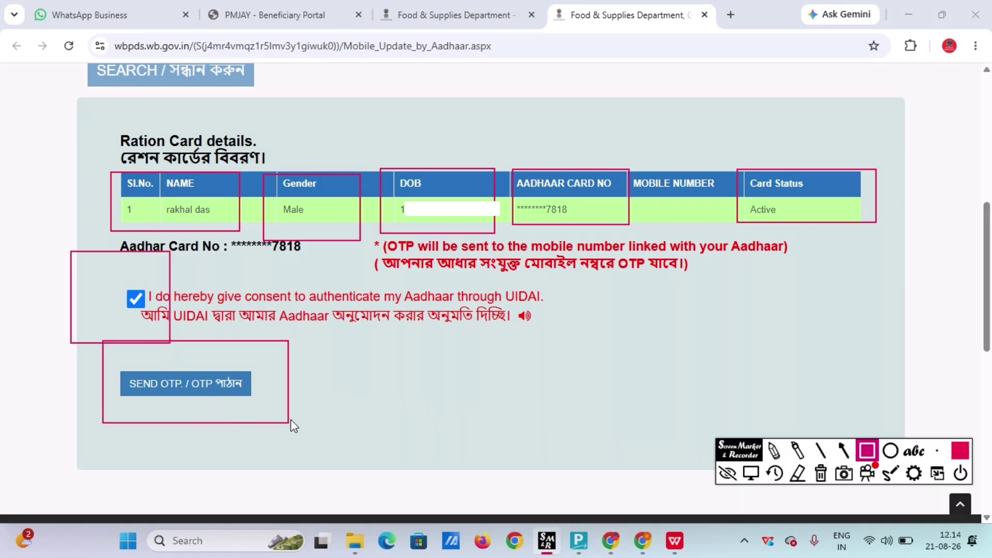
left_click(750, 477)
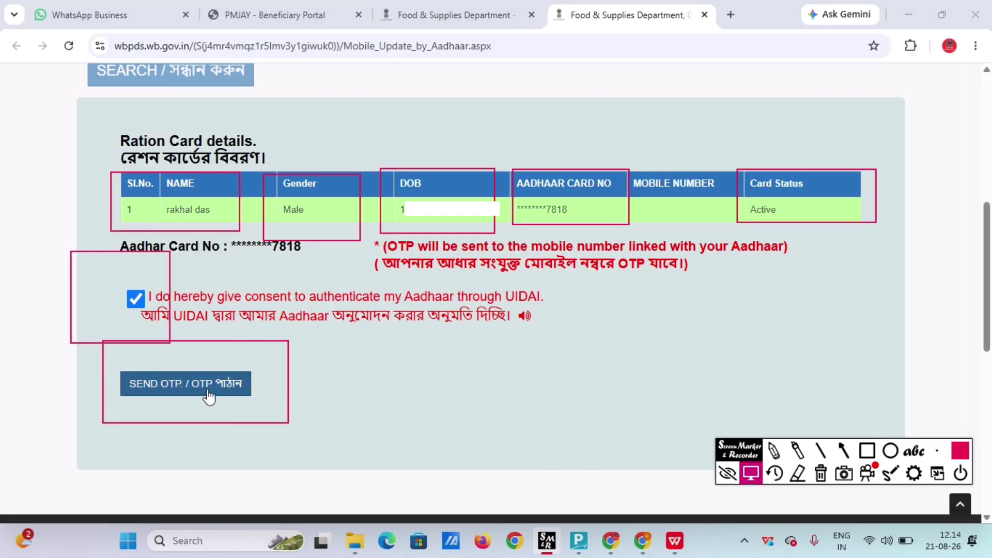
Request an OTP on the Aadhaar-linked mobile and enter the received code.
left_click(207, 386)
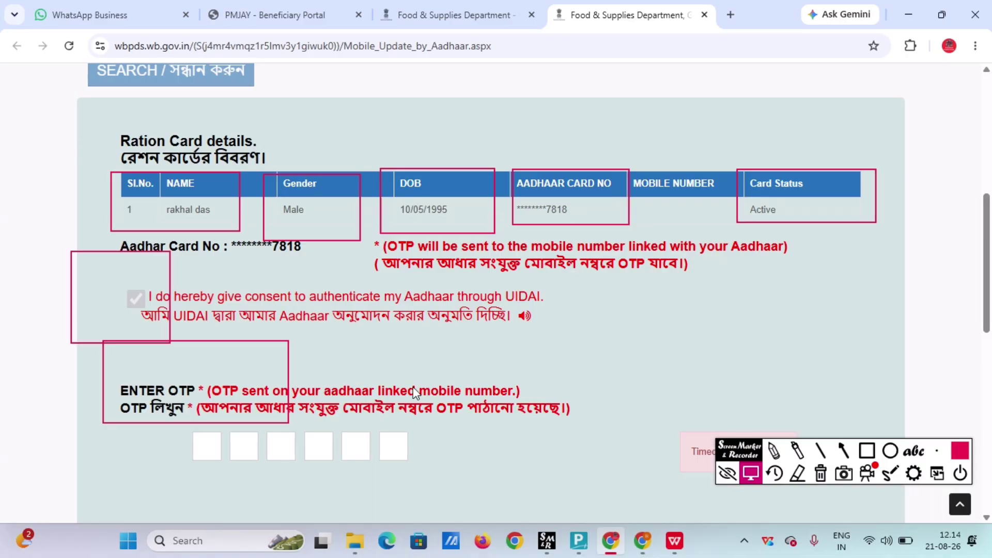
scroll(412, 383, "down", 3)
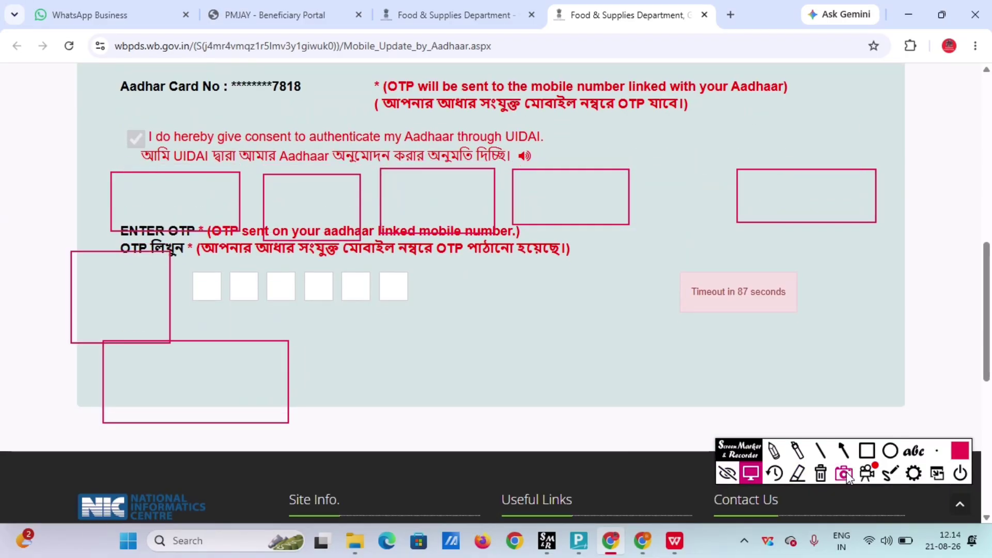
left_click(819, 478)
left_click(216, 284)
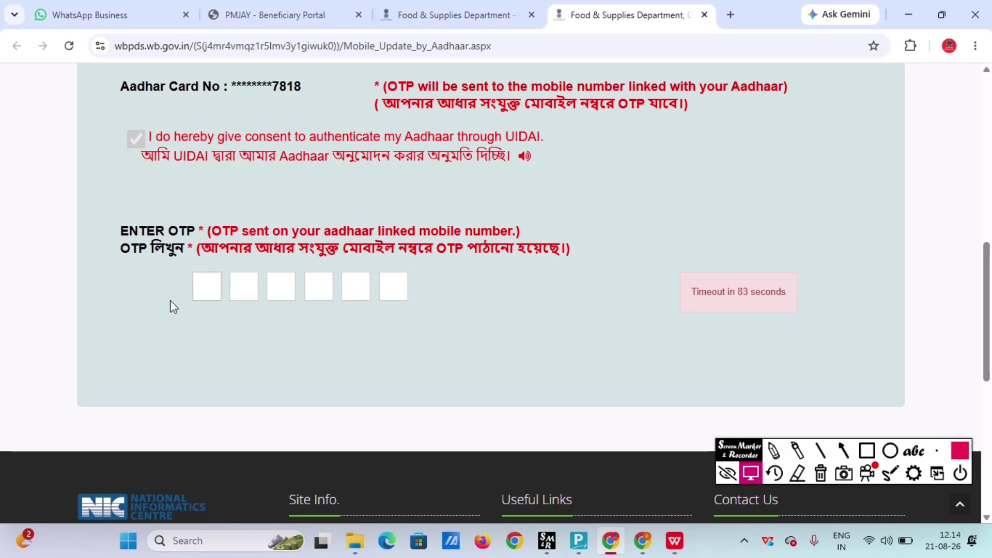
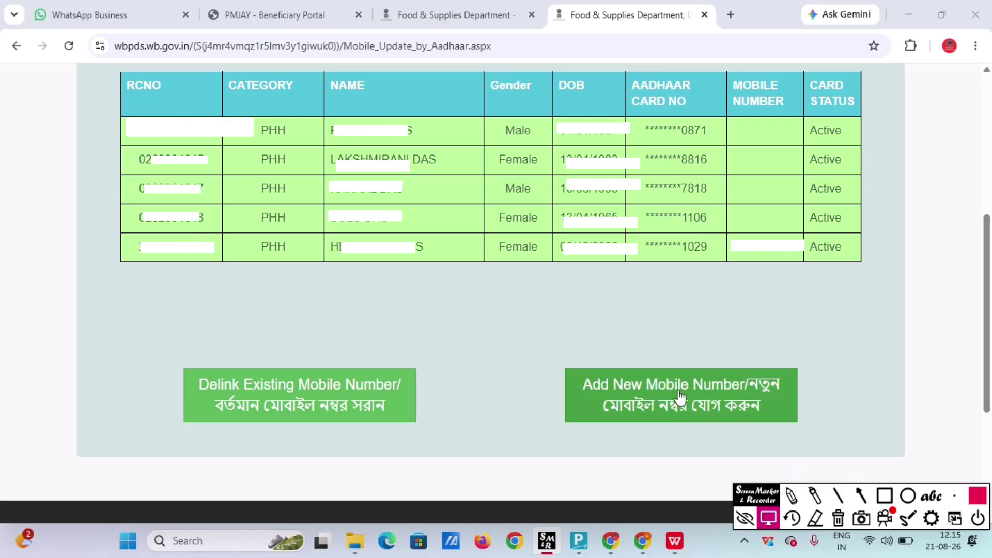
Box the mobile-number options and choose 'Add New Mobile Number'.
left_click(884, 496)
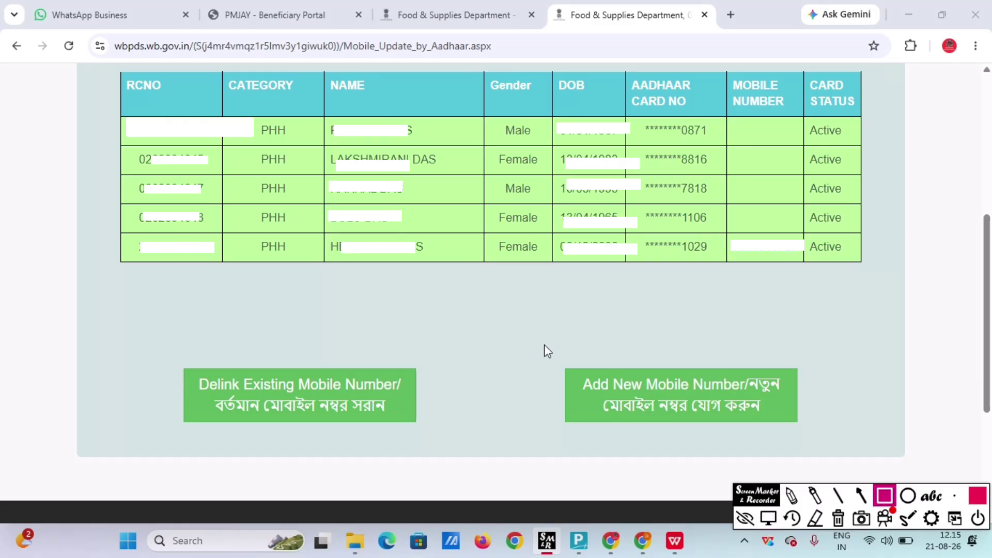
mouse_move(544, 345)
left_mouse_down()
mouse_move(726, 438)
mouse_move(798, 430)
left_mouse_up()
mouse_move(160, 349)
left_mouse_down()
mouse_move(333, 421)
mouse_move(455, 427)
left_mouse_up()
mouse_move(548, 350)
left_mouse_down()
mouse_move(698, 431)
mouse_move(804, 429)
left_mouse_up()
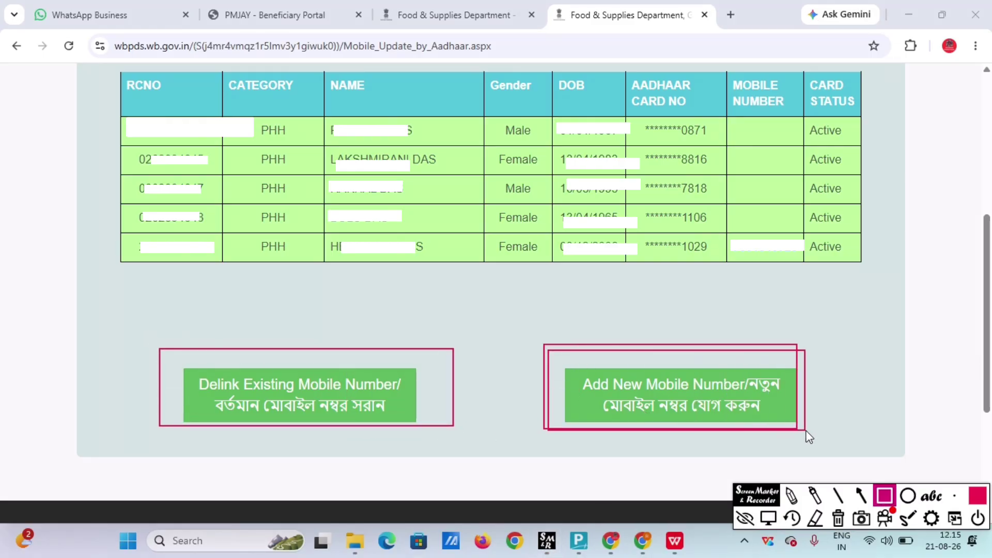
left_click(770, 519)
left_click(713, 419)
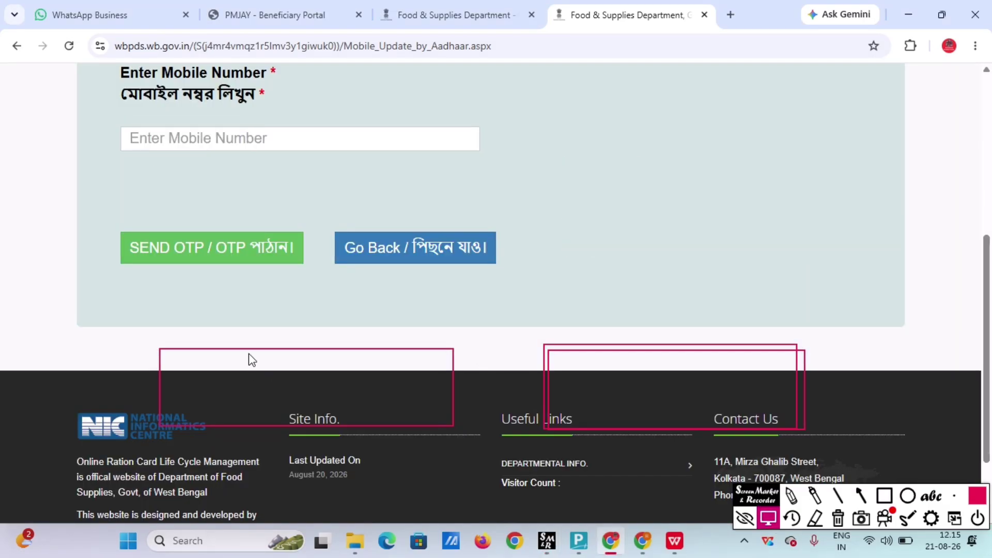
Enter the new mobile number and send an OTP to it.
scroll(379, 324, "down", 2)
scroll(379, 323, "up", 5)
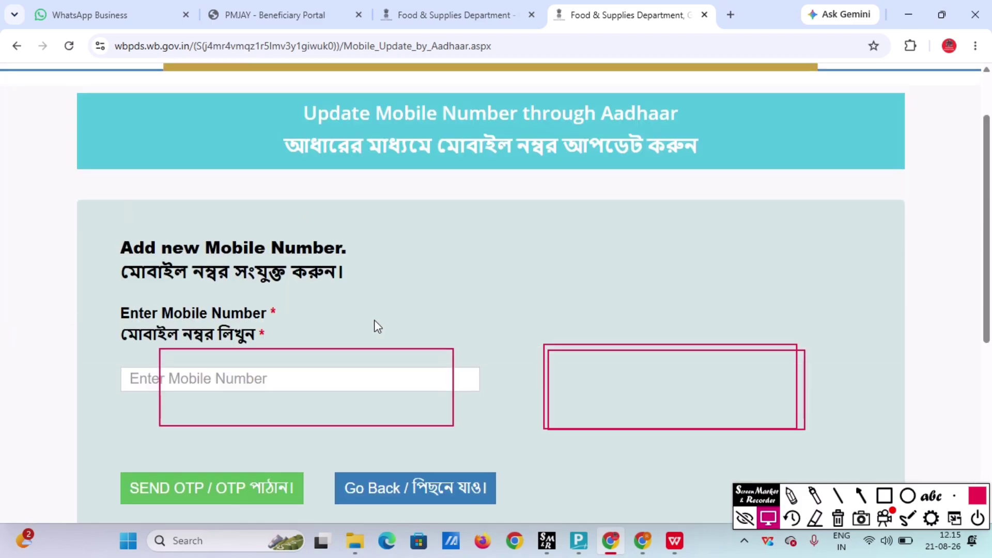
scroll(376, 327, "down", 4)
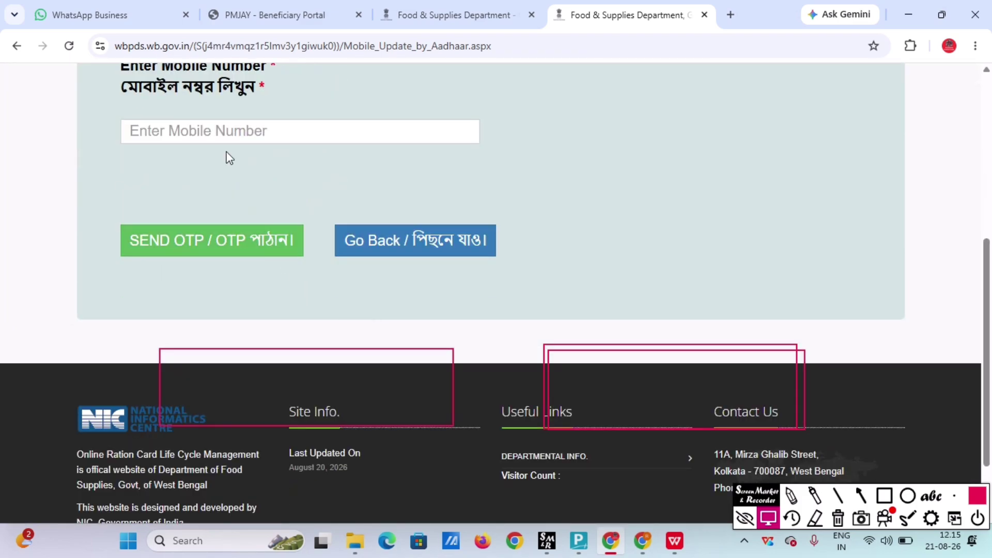
left_click(218, 133)
type("9")
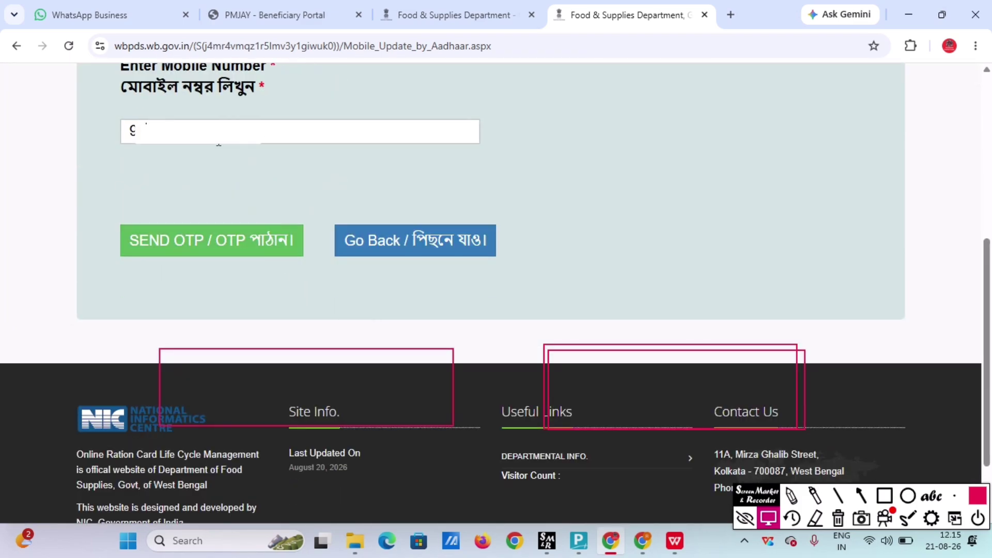
type("******")
scroll(174, 220, "up", 1)
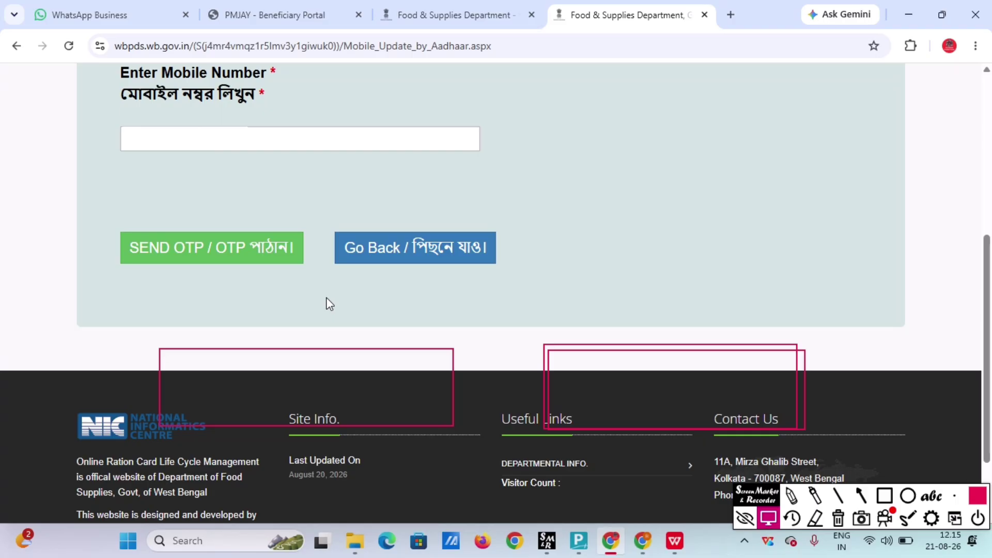
left_click(195, 253)
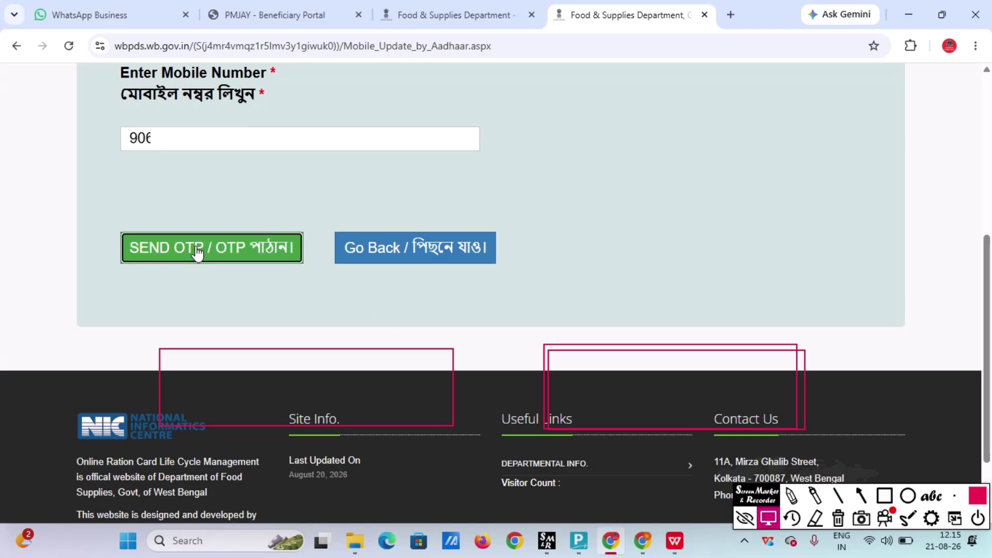
left_click(838, 519)
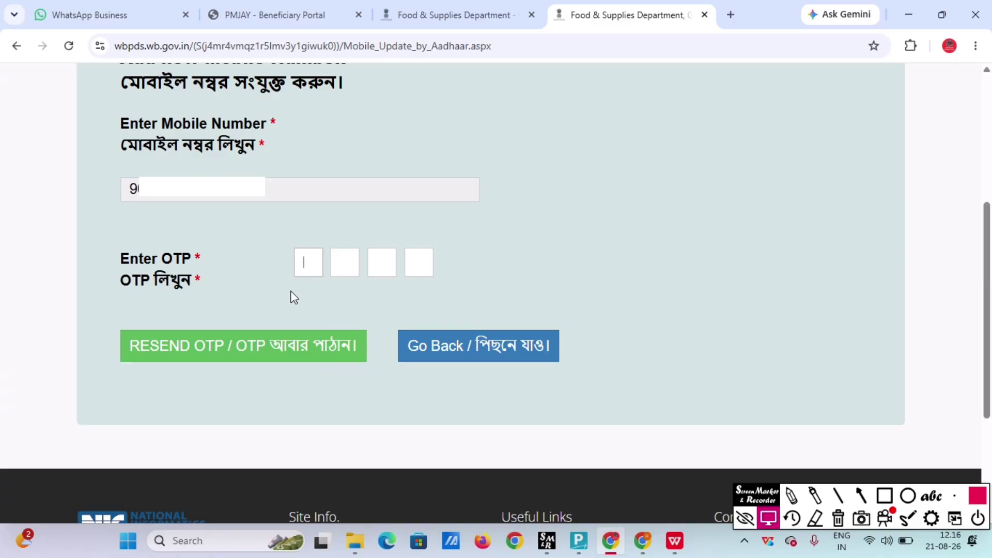
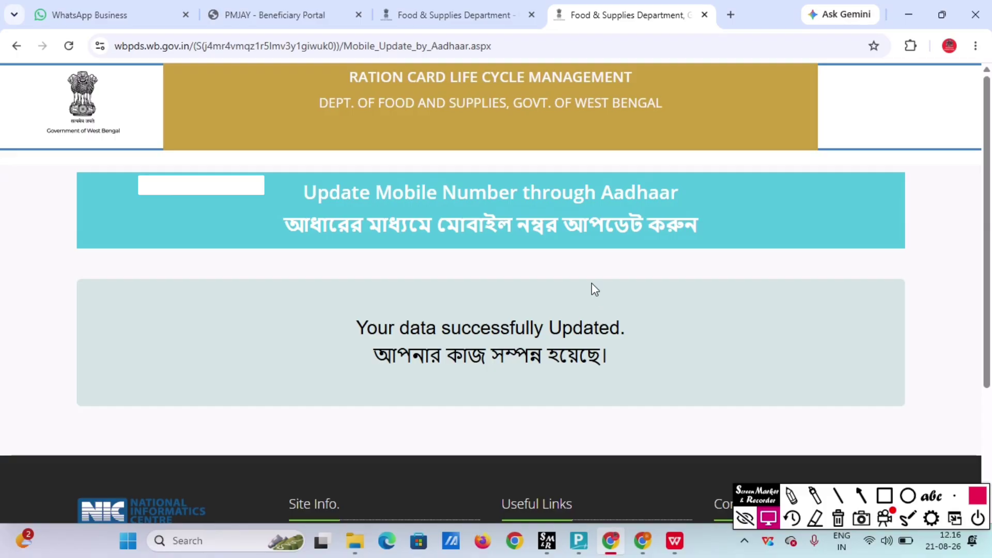
Box the 'Your data successfully Updated' message, then return to the food.wb.gov.in home tab.
scroll(624, 305, "down", 3)
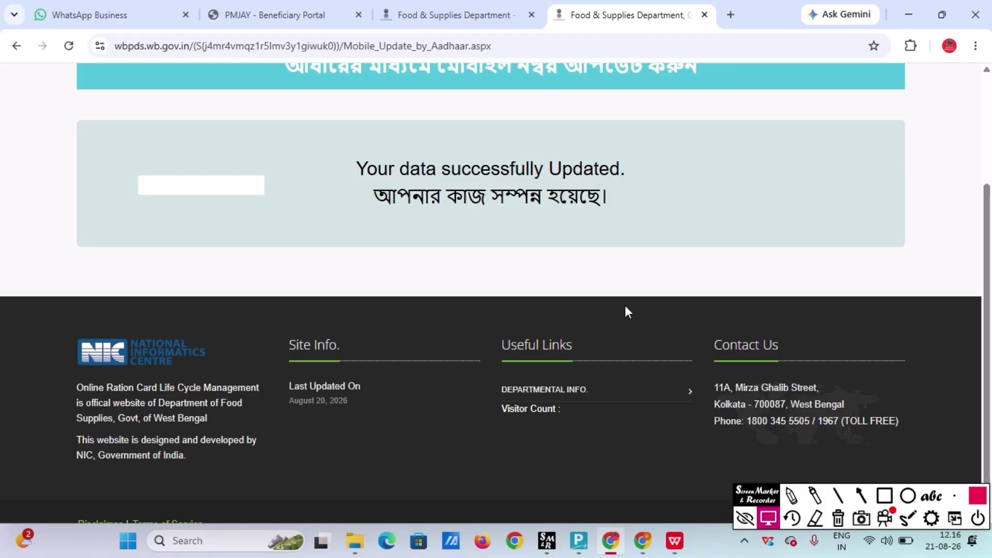
scroll(625, 305, "up", 3)
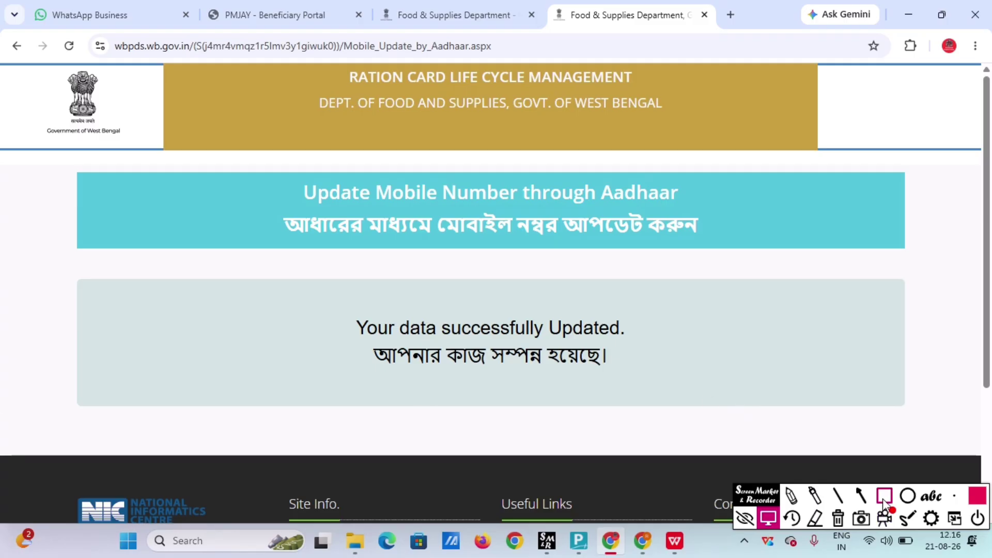
mouse_move(190, 274)
left_mouse_down()
mouse_move(515, 405)
mouse_move(636, 406)
left_mouse_up()
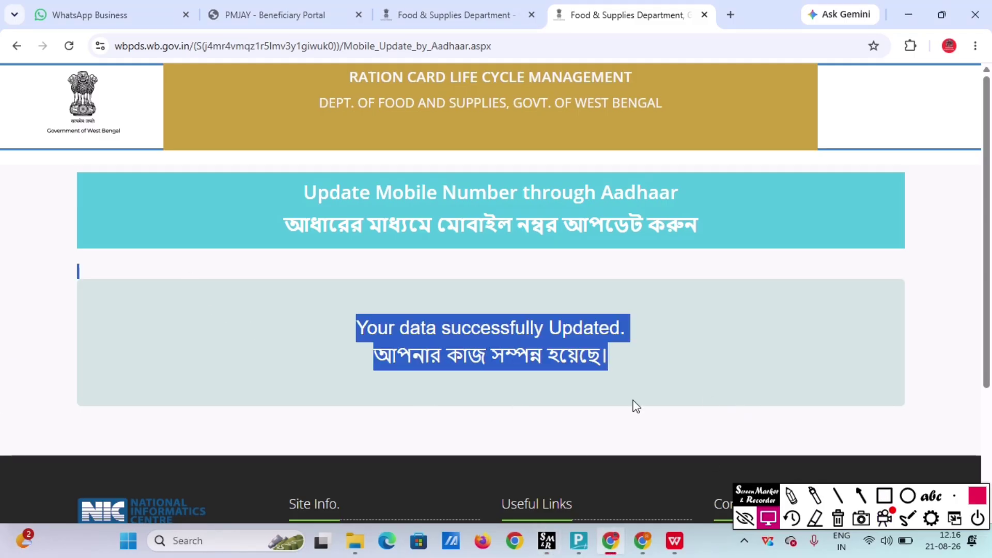
key("r")
mouse_move(254, 269)
left_mouse_down()
mouse_move(669, 426)
mouse_move(719, 415)
left_mouse_up()
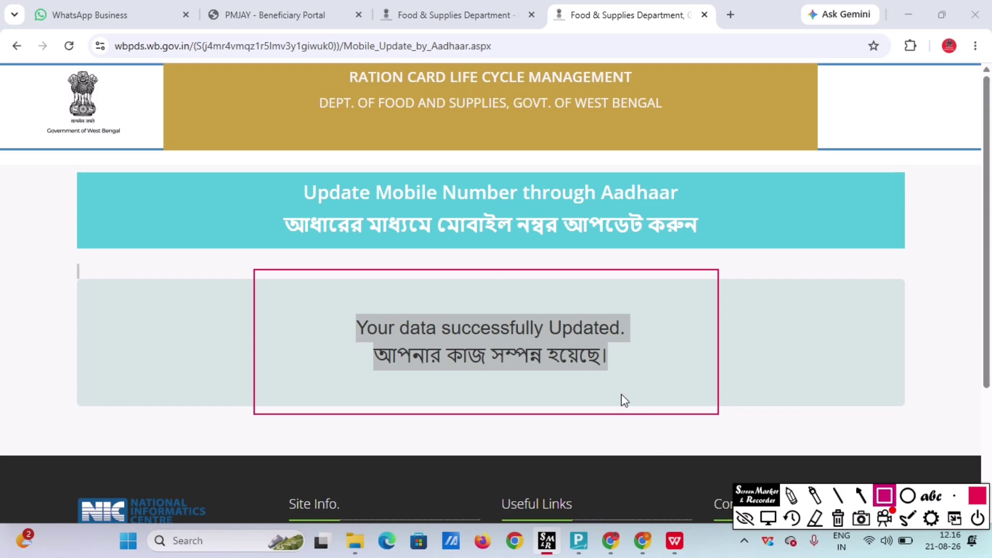
left_click(767, 518)
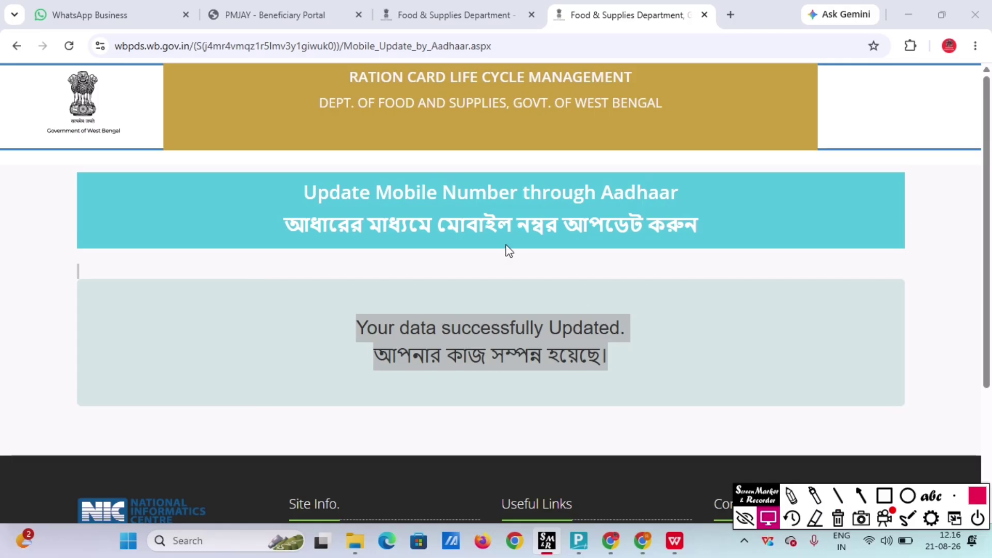
left_click(453, 20)
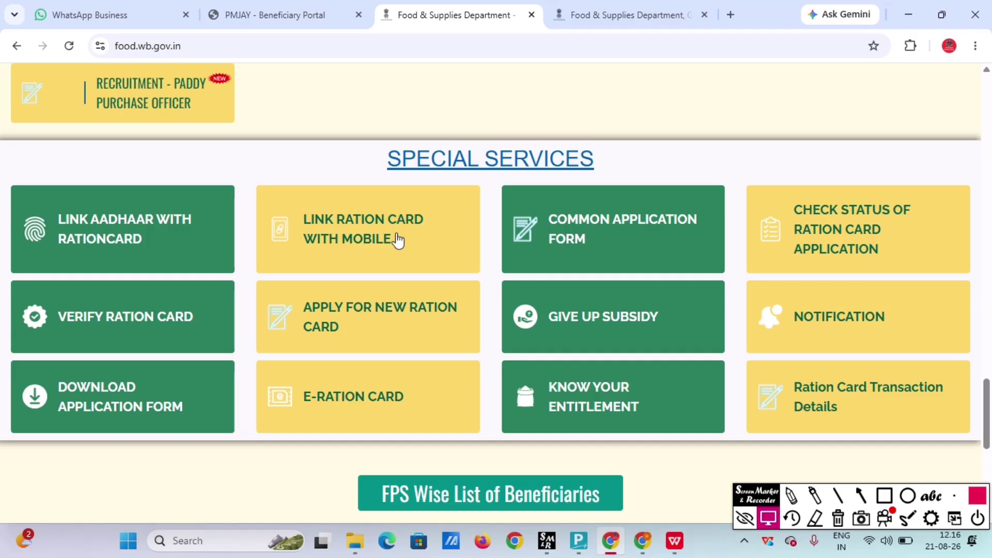
Check a ration card's status on the Verify Ration Card page with captcha 55CF69.
left_click(152, 312)
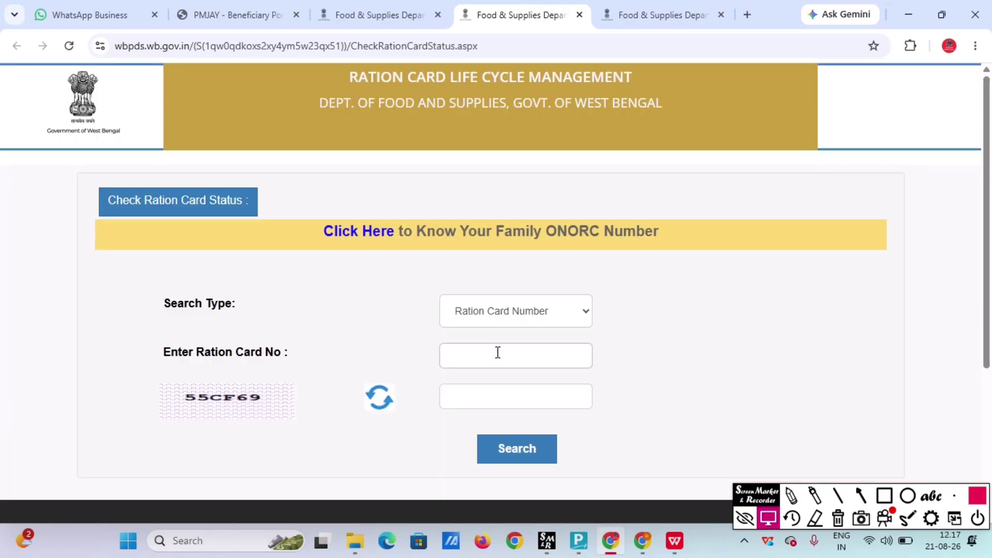
left_click(496, 352)
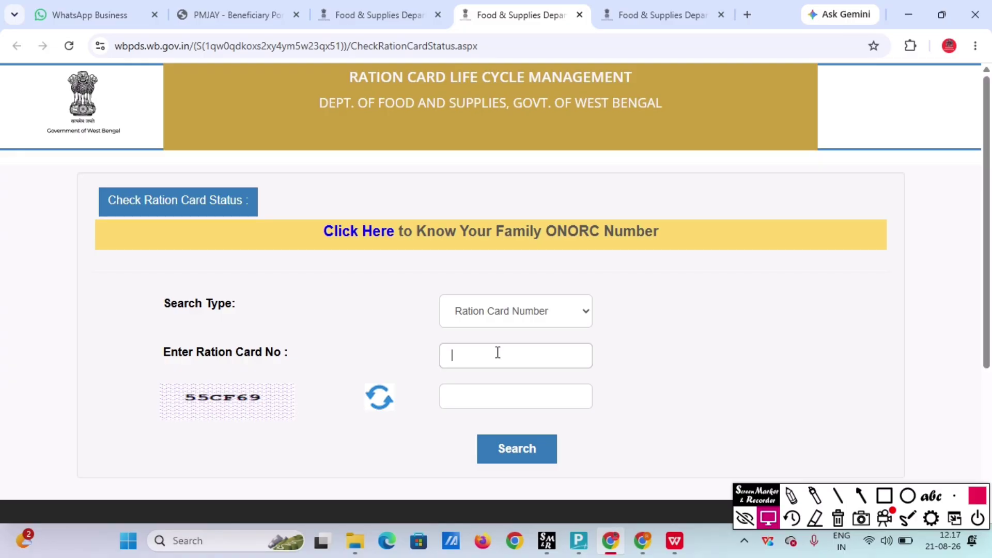
left_click(491, 399)
type("55CF69")
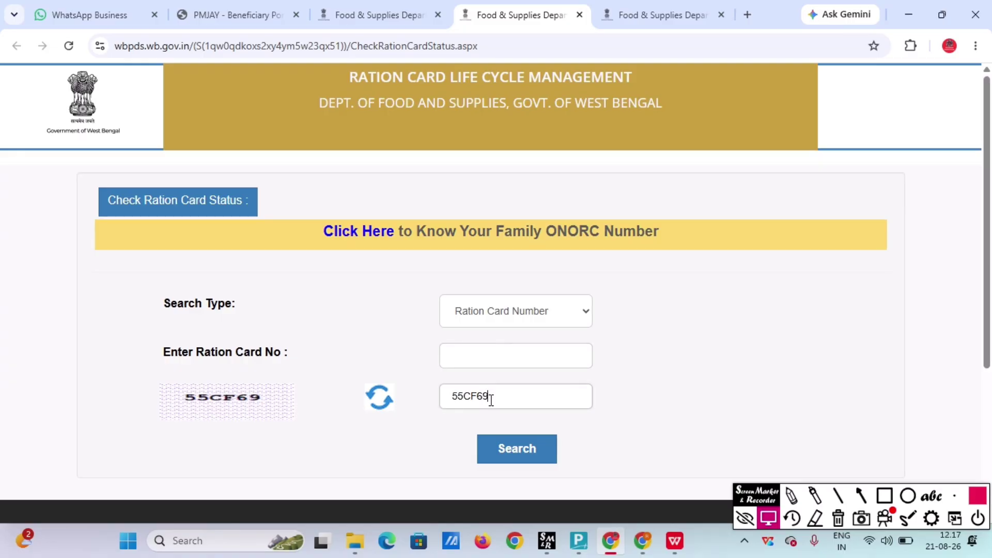
left_click(535, 441)
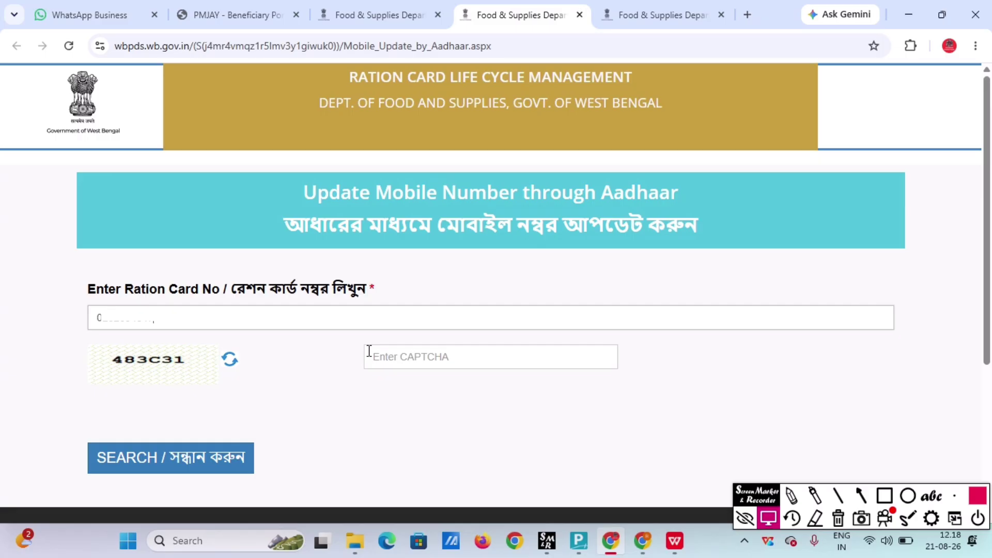
Submit the ration card lookup with captcha 483C31.
type("483C31")
key("Tab")
key("Return")
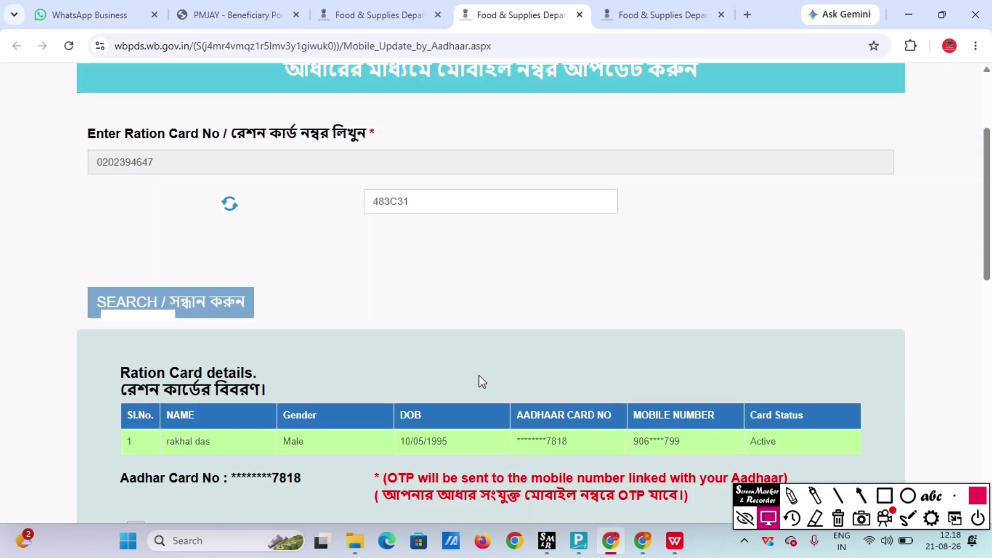
Consent to UIDAI Aadhaar authentication and send an OTP to the linked mobile.
scroll(481, 381, "down", 3)
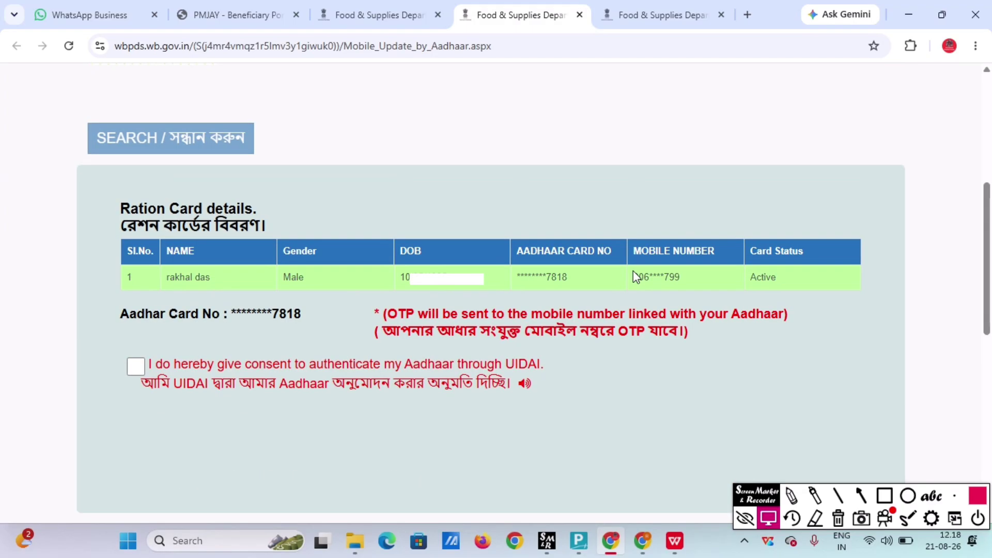
left_click(135, 367)
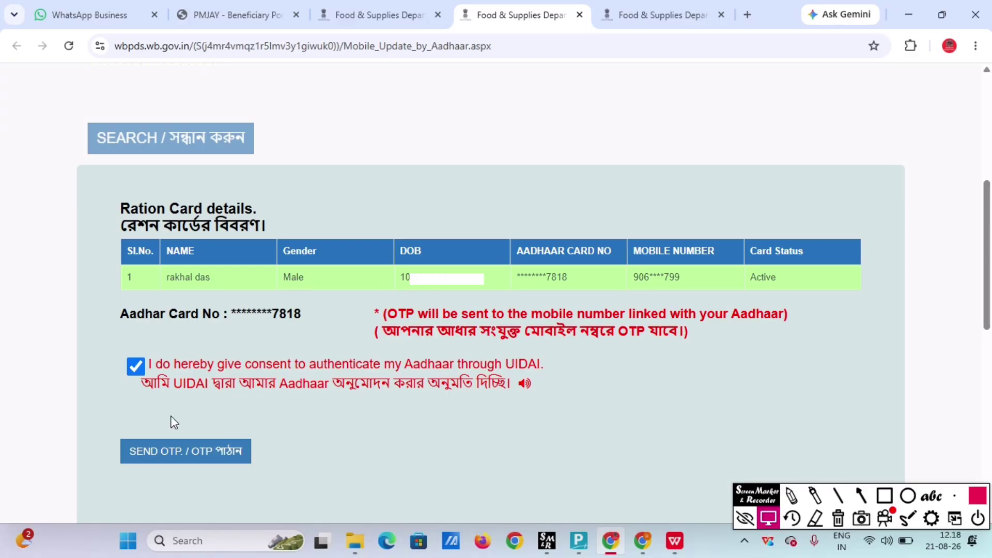
left_click(181, 457)
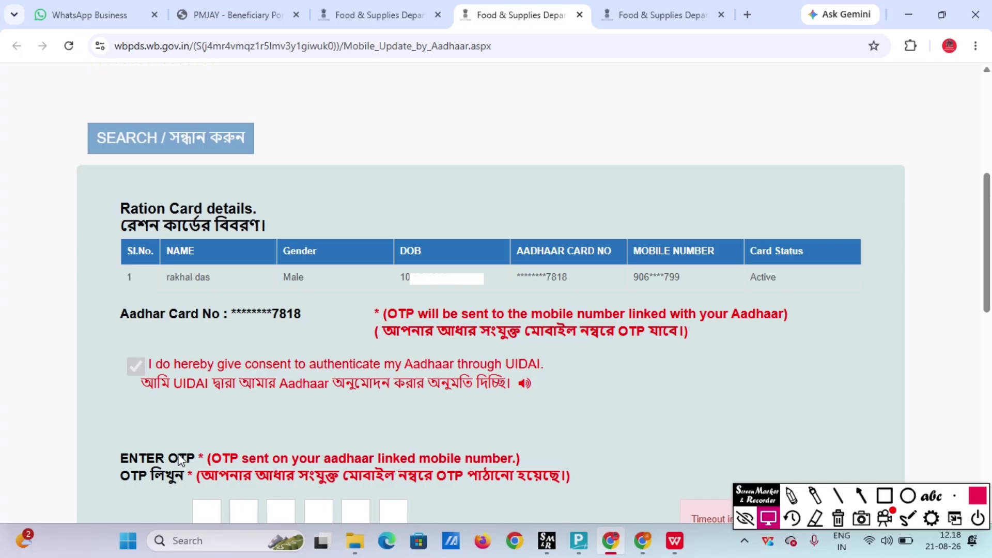
Enter the six-digit Aadhaar OTP and submit it to load the family's ration card members.
scroll(209, 215, "down", 6)
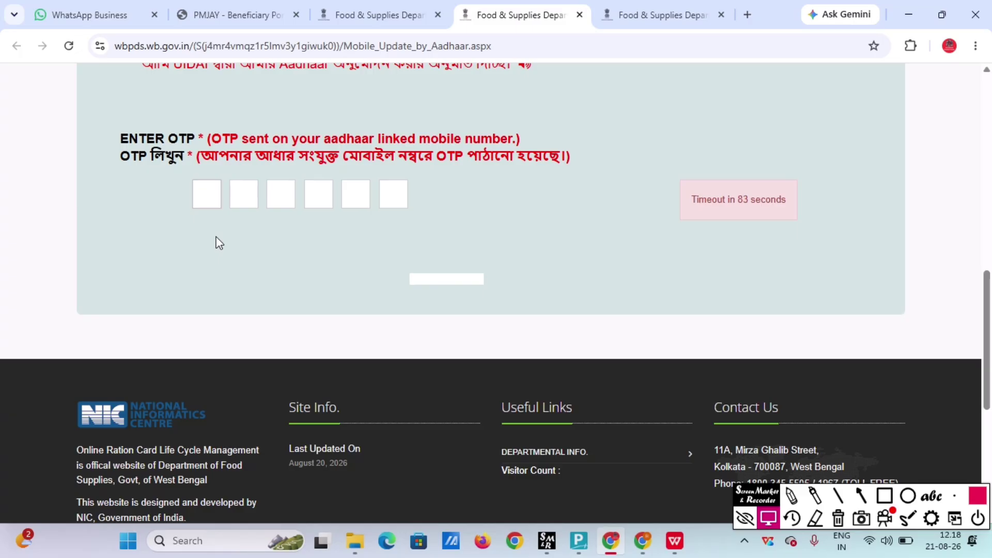
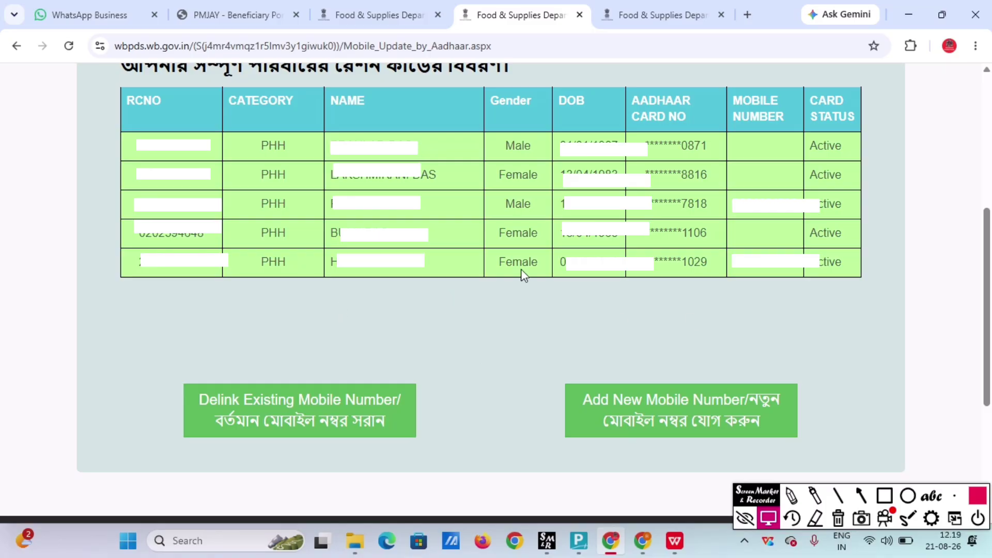
left_click(884, 519)
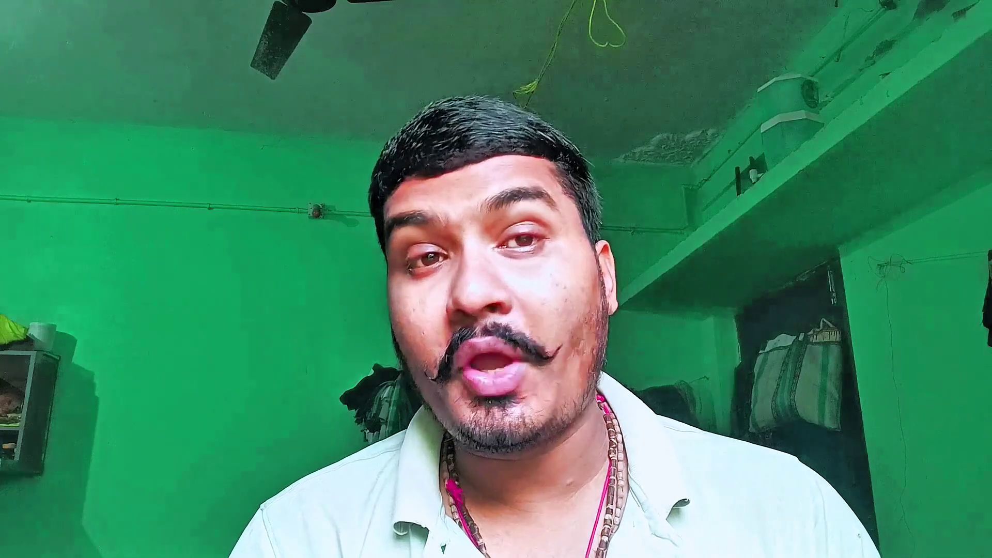